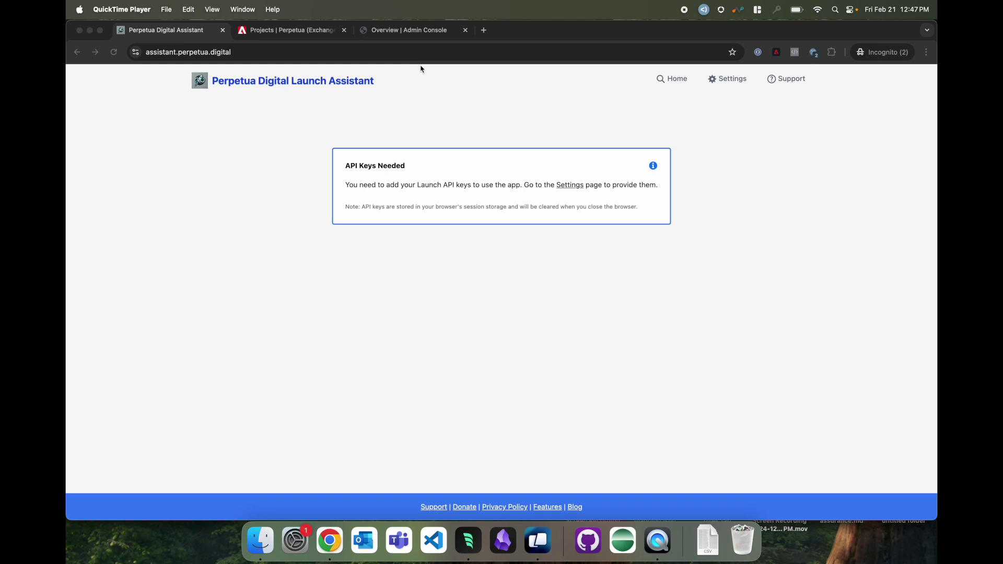
Switch to the Admin Console and open the Adobe Experience Platform Data Collection product
click(409, 31)
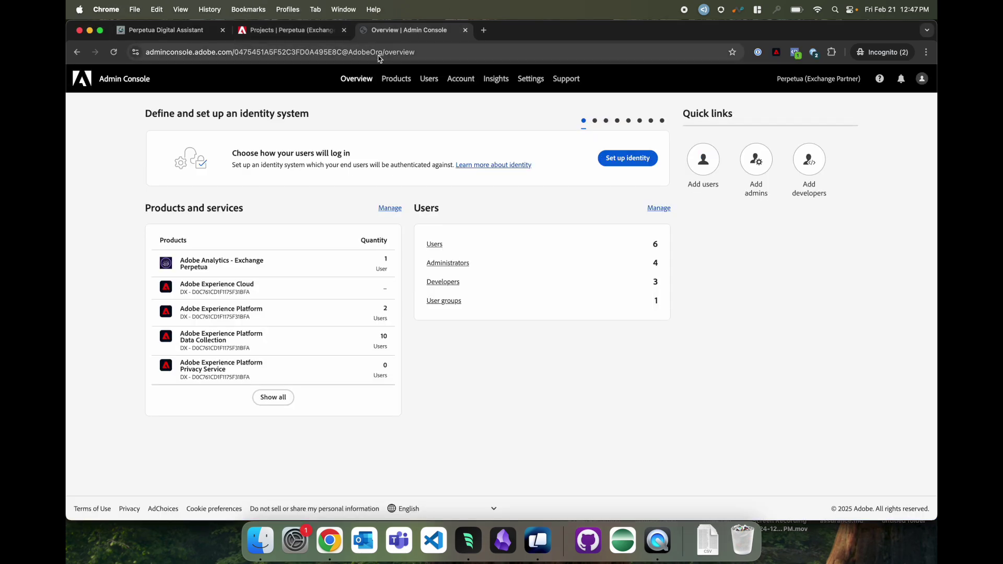
click(391, 84)
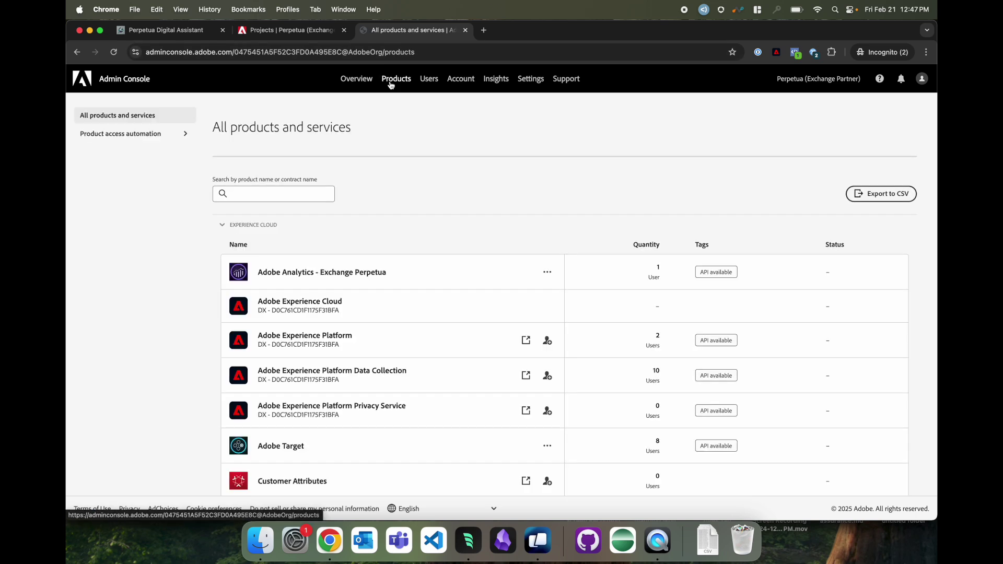
scroll(401, 157, down, 1)
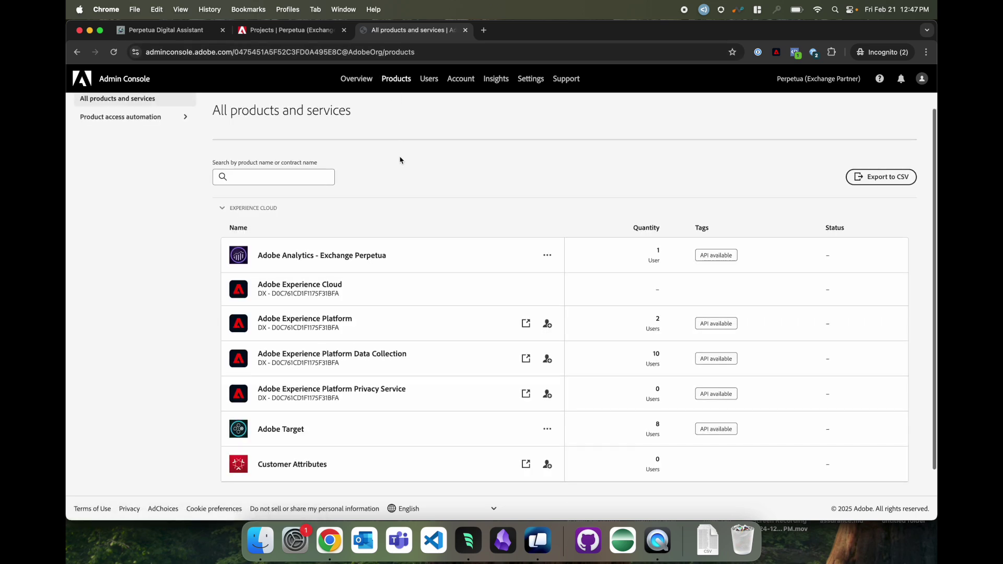
click(387, 356)
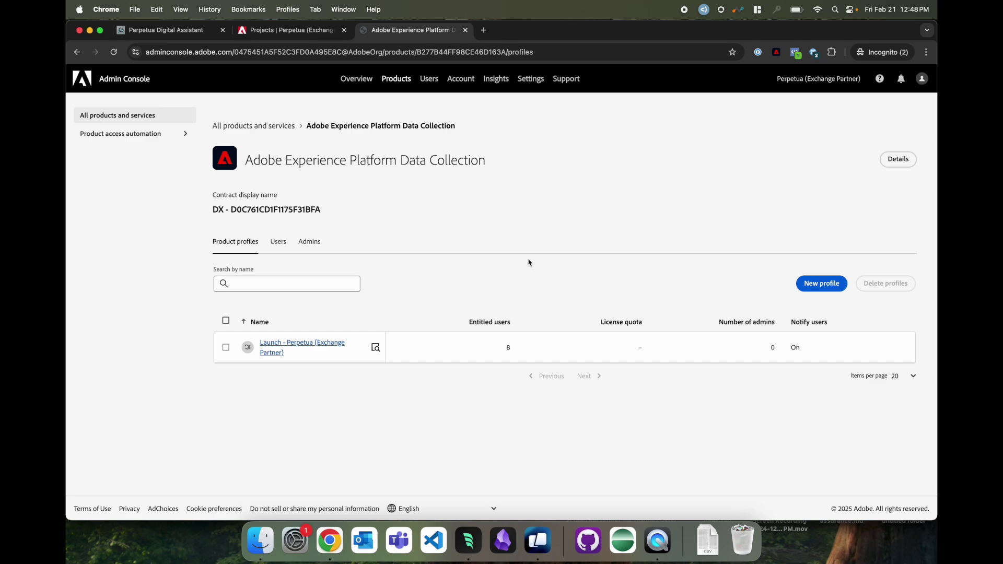
Create a product profile named Assistant with user e-mail notifications turned off
click(822, 284)
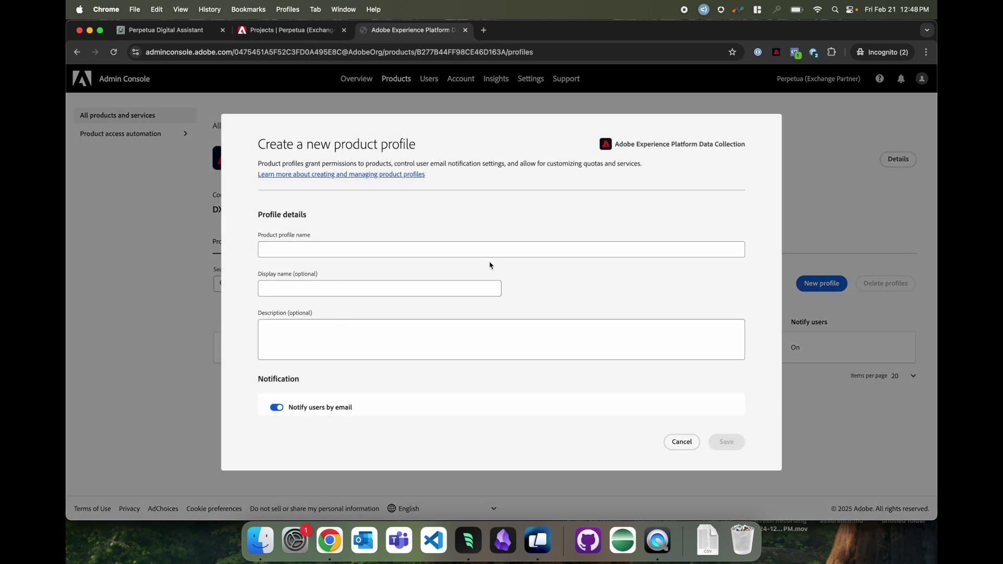
click(442, 256)
text(Assistant)
scroll(439, 264, down, 2)
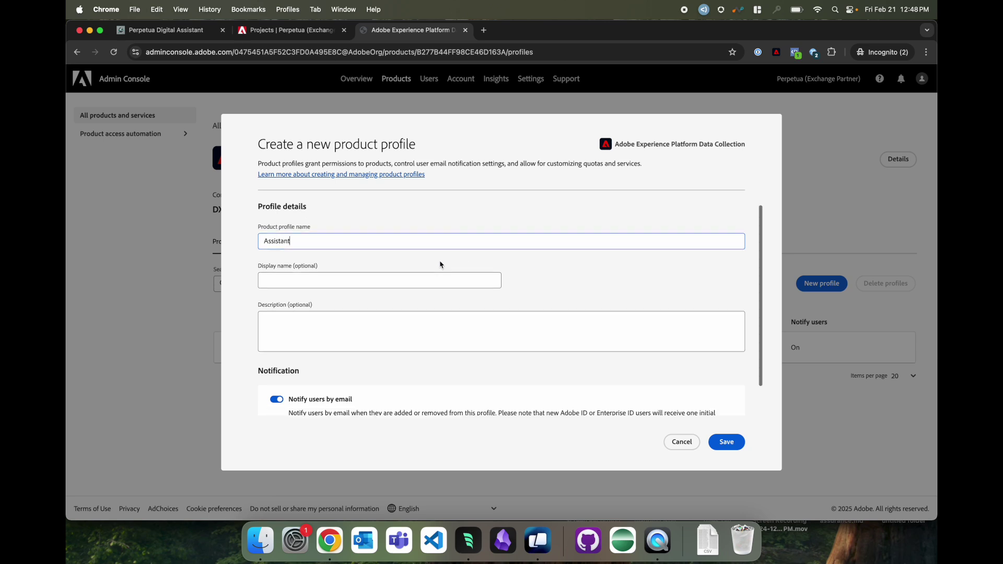
click(277, 371)
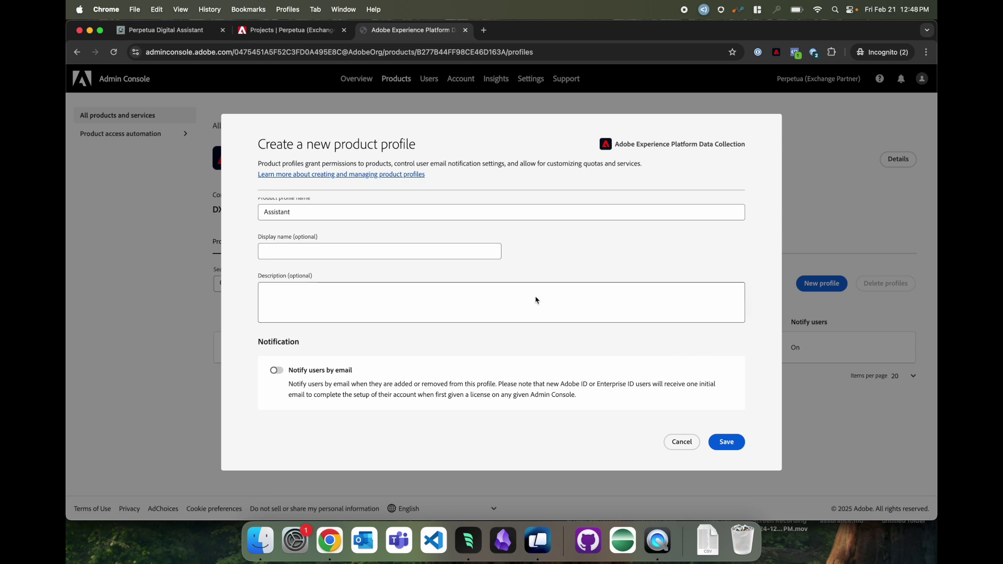
click(731, 443)
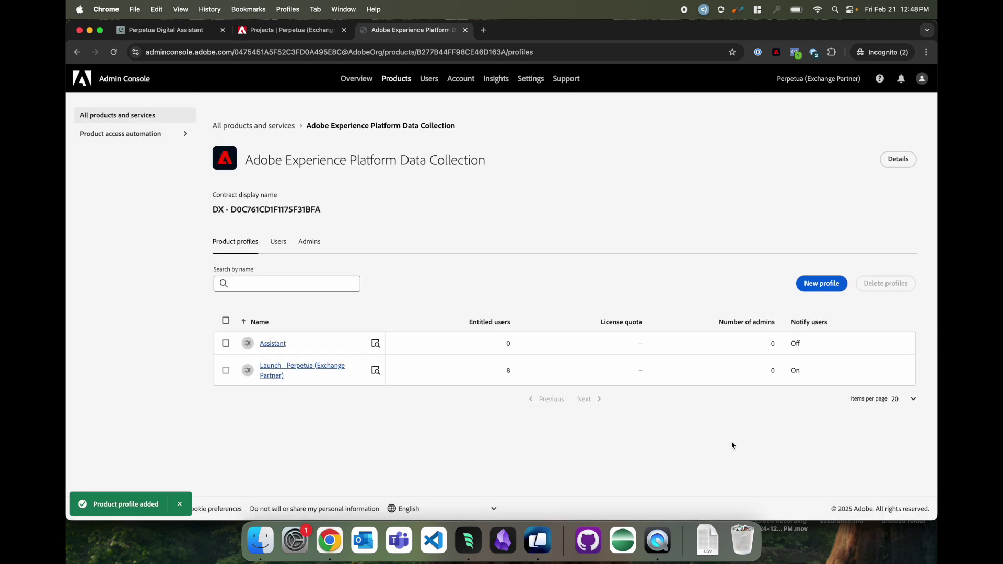
Add the existing user whose e-mail is on the perpetua.digital domain to the Assistant product profile
click(274, 343)
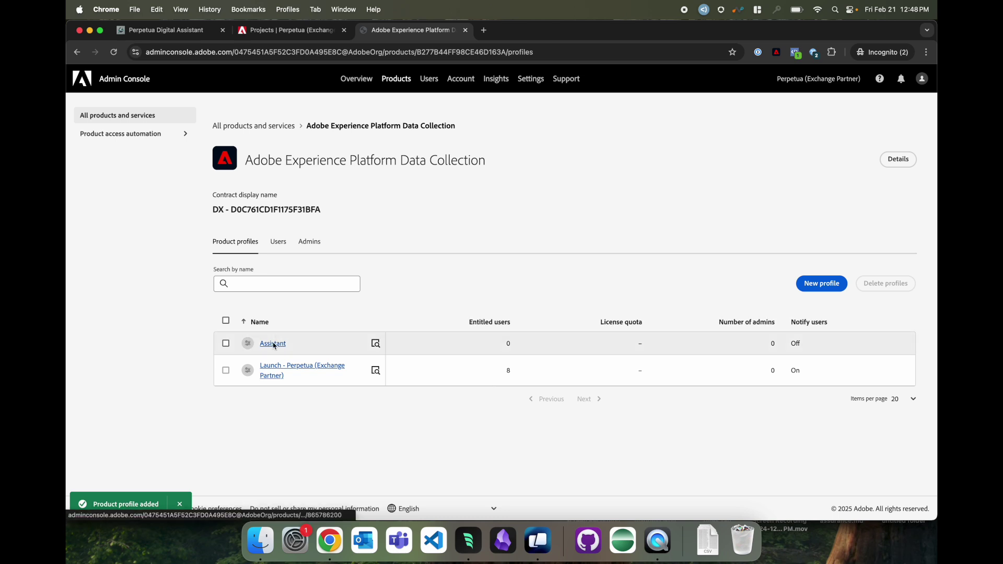
click(796, 283)
click(391, 233)
text(john)
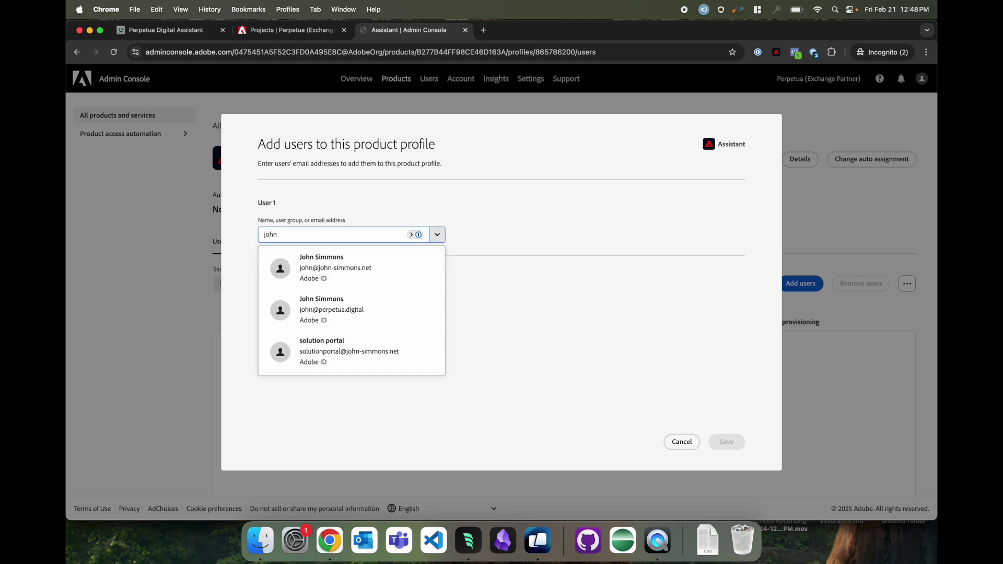
click(319, 308)
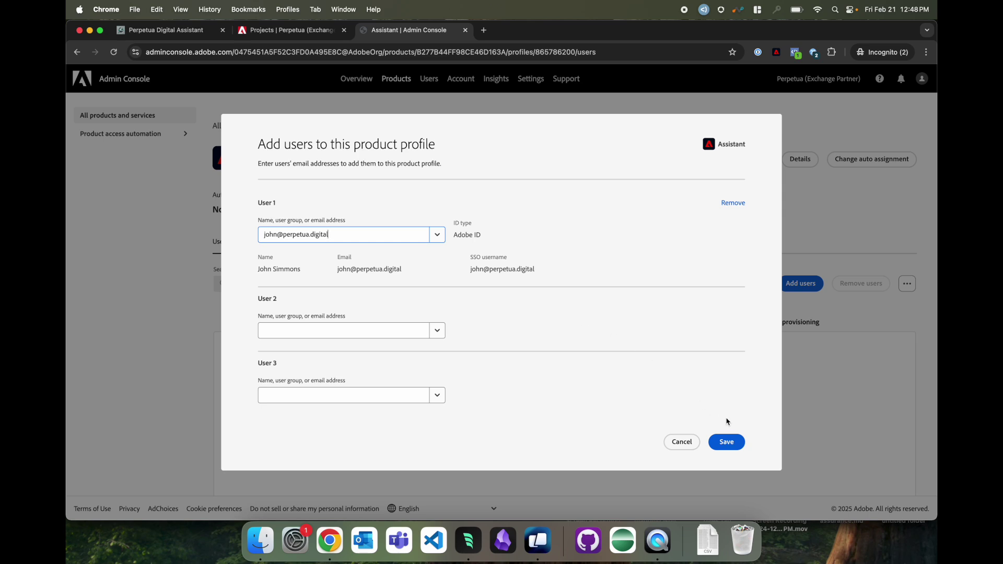
click(728, 441)
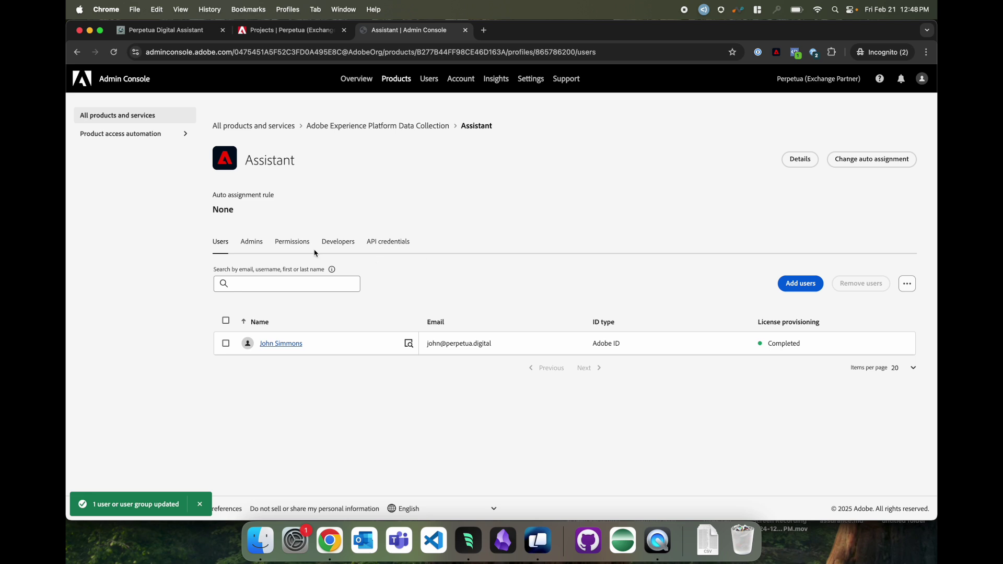
Review the Assistant profile's permissions for Platforms, Properties, Property Rights and Company Rights, leaving without saving
click(297, 249)
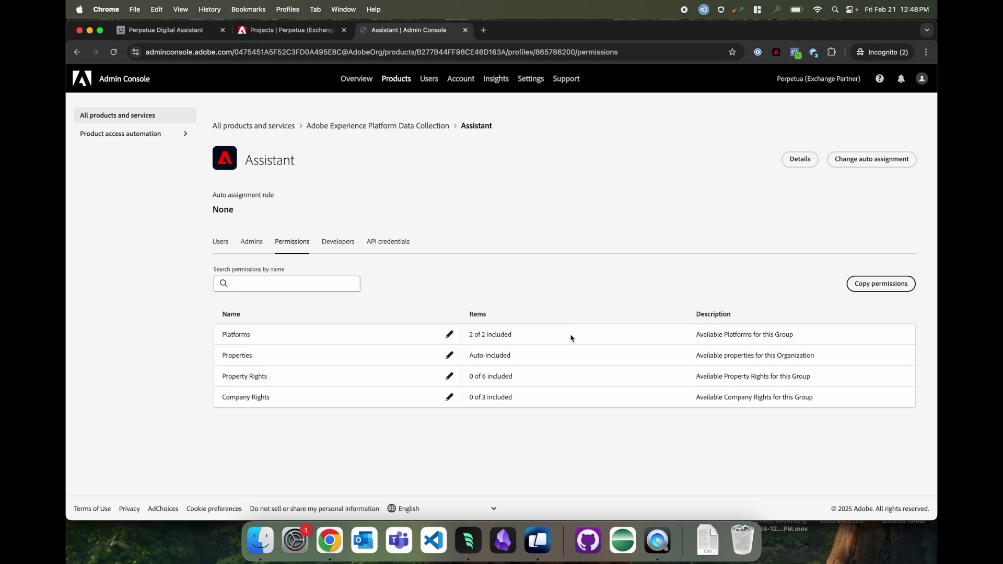
click(451, 338)
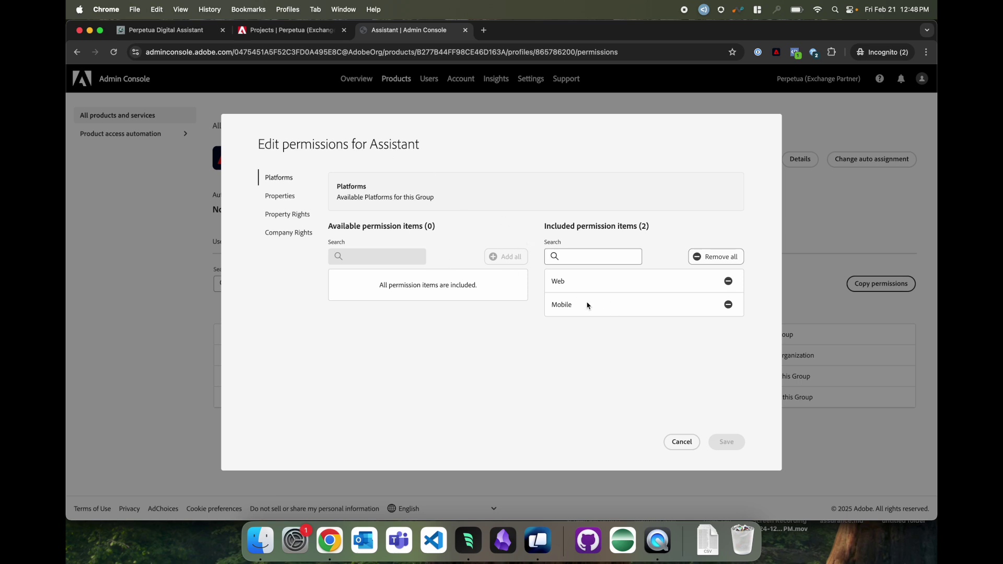
click(288, 198)
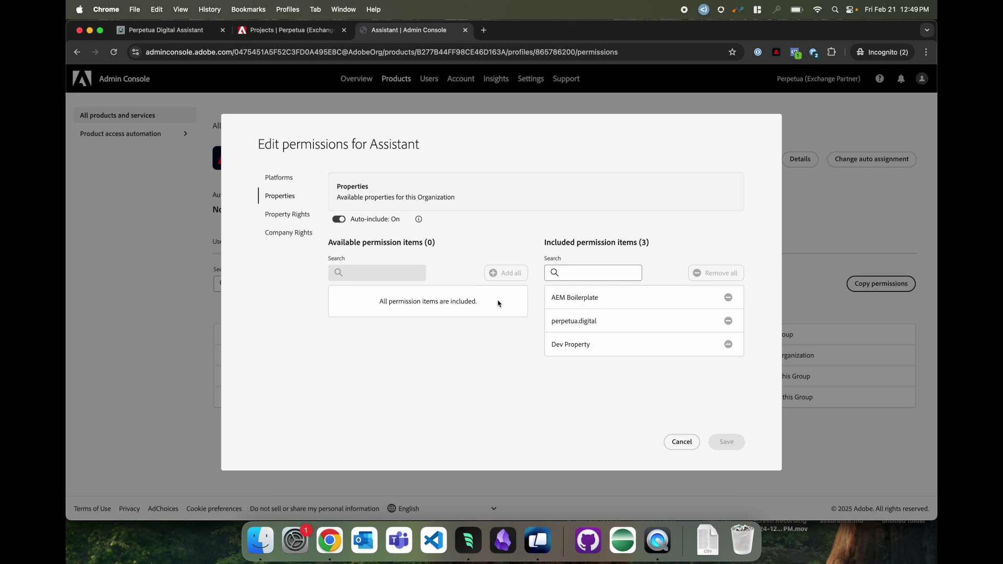
click(288, 215)
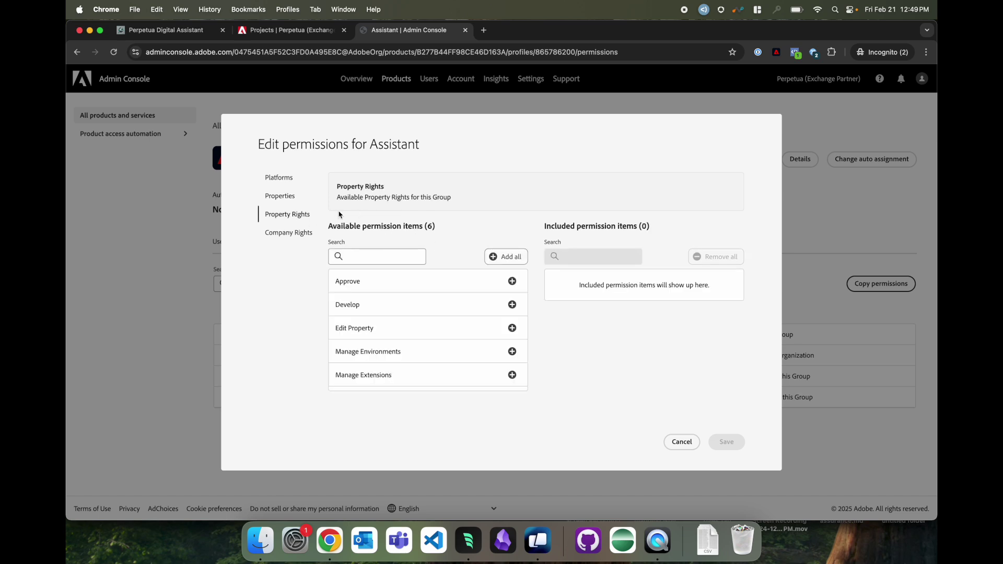
scroll(447, 287, down, 2)
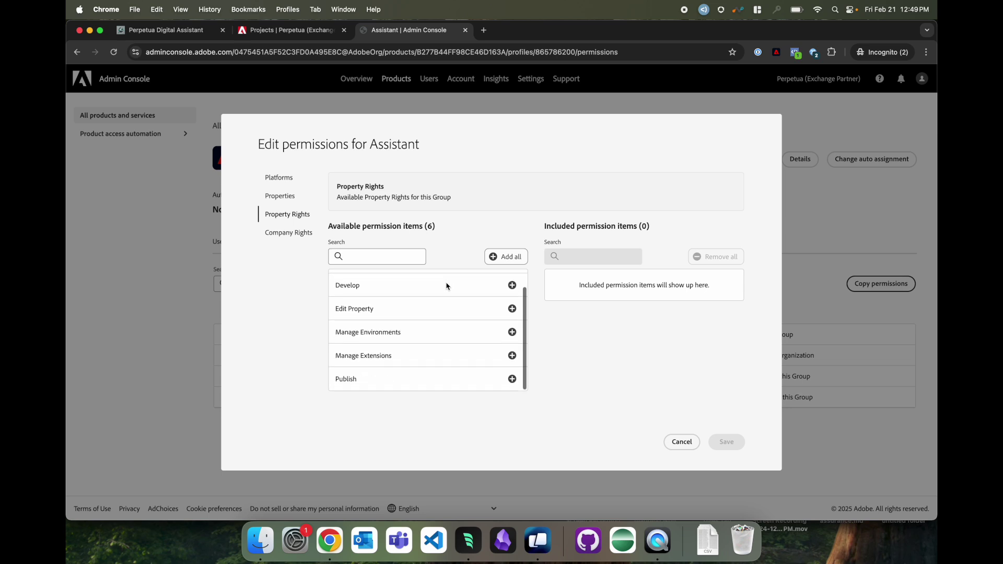
scroll(447, 286, up, 2)
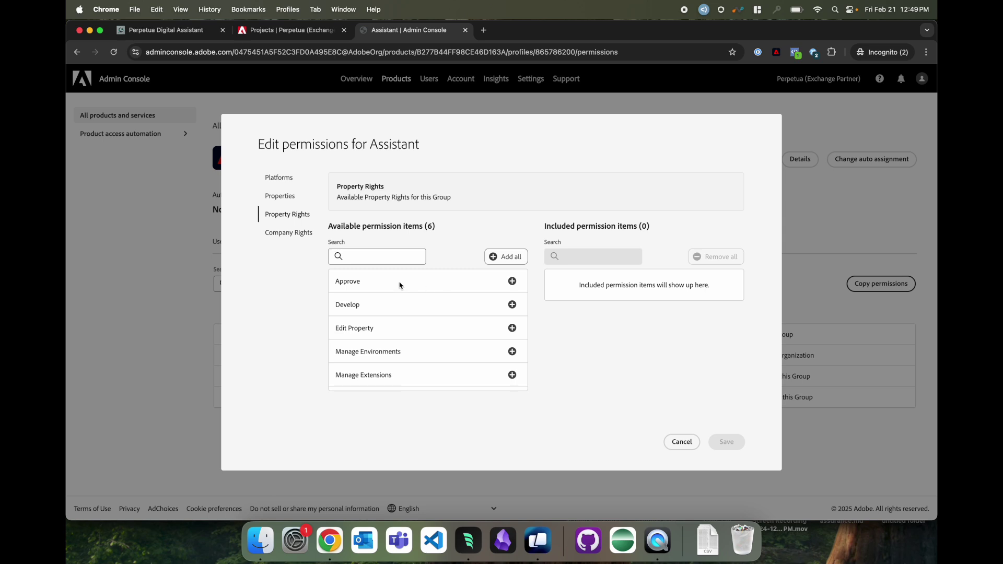
scroll(381, 290, down, 2)
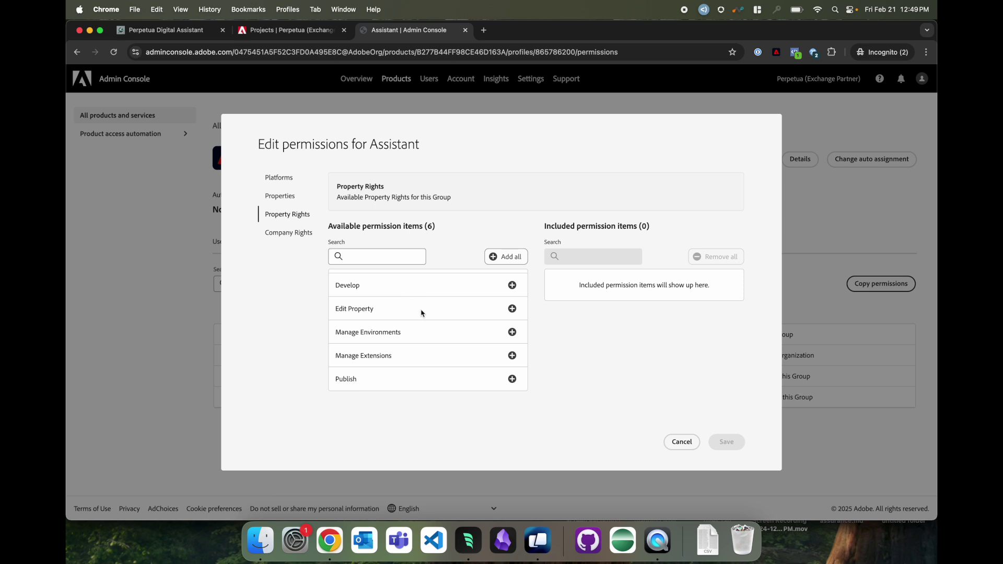
scroll(437, 313, up, 2)
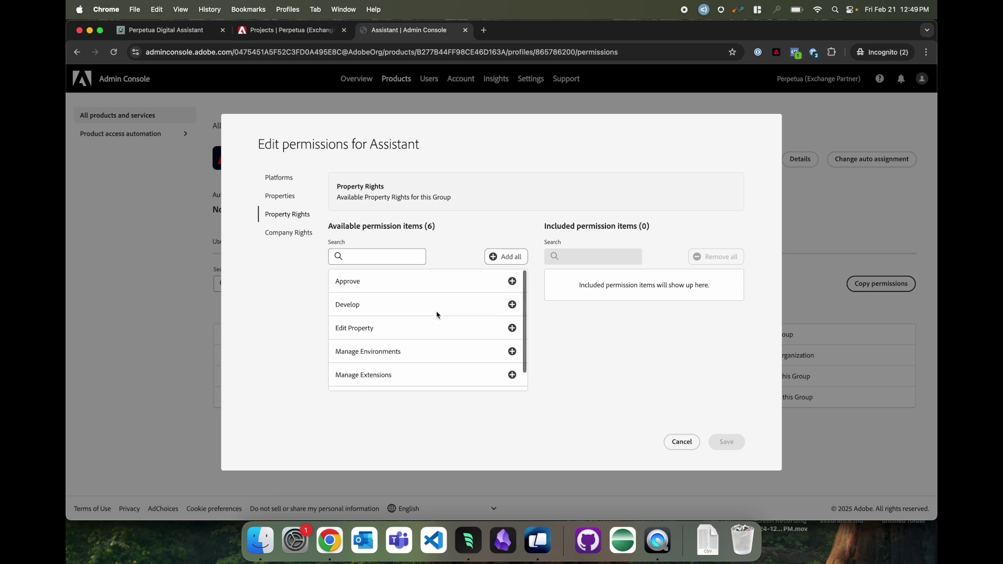
click(295, 236)
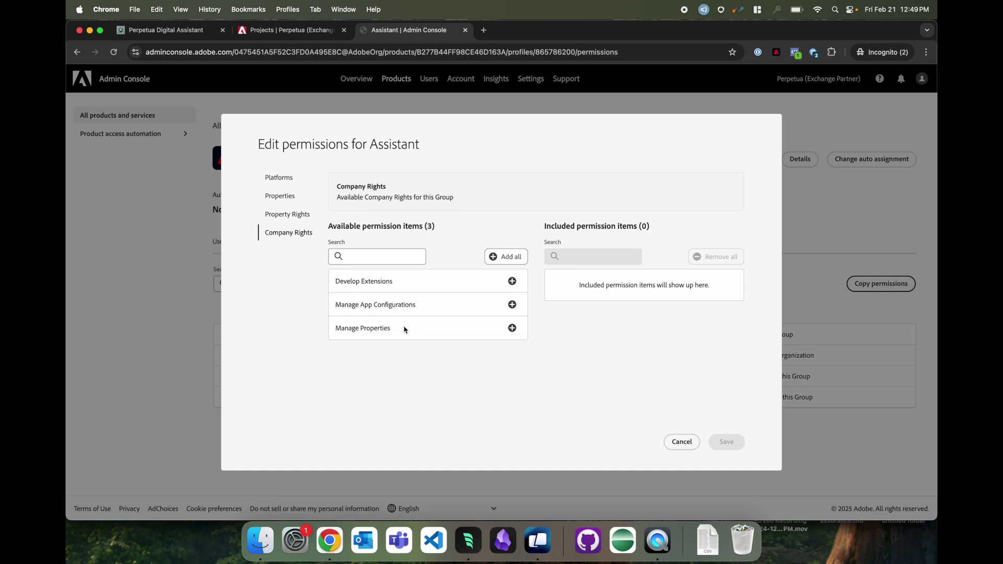
click(683, 442)
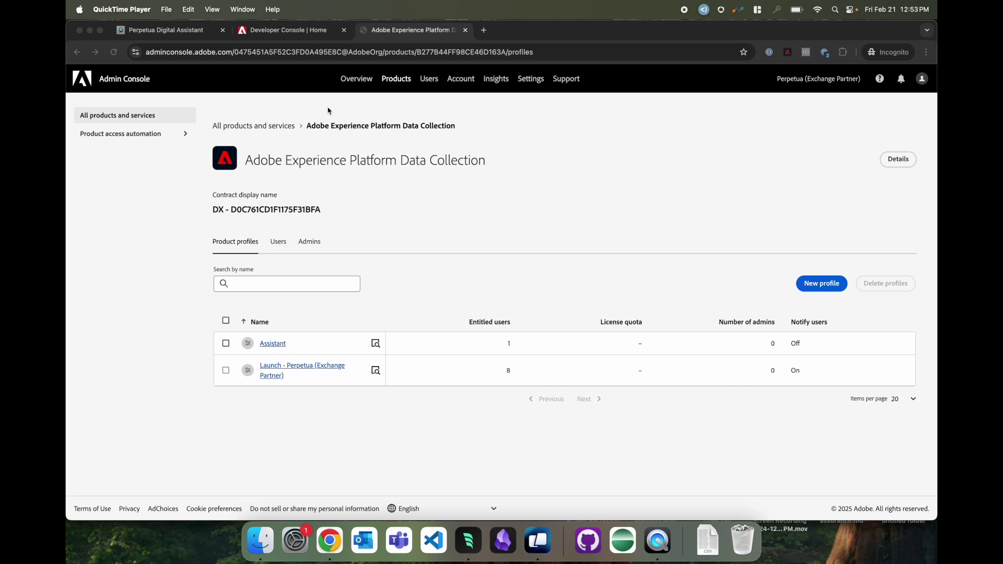
Switch to the Adobe Developer Console and create a new project titled Assistant Demo
click(265, 31)
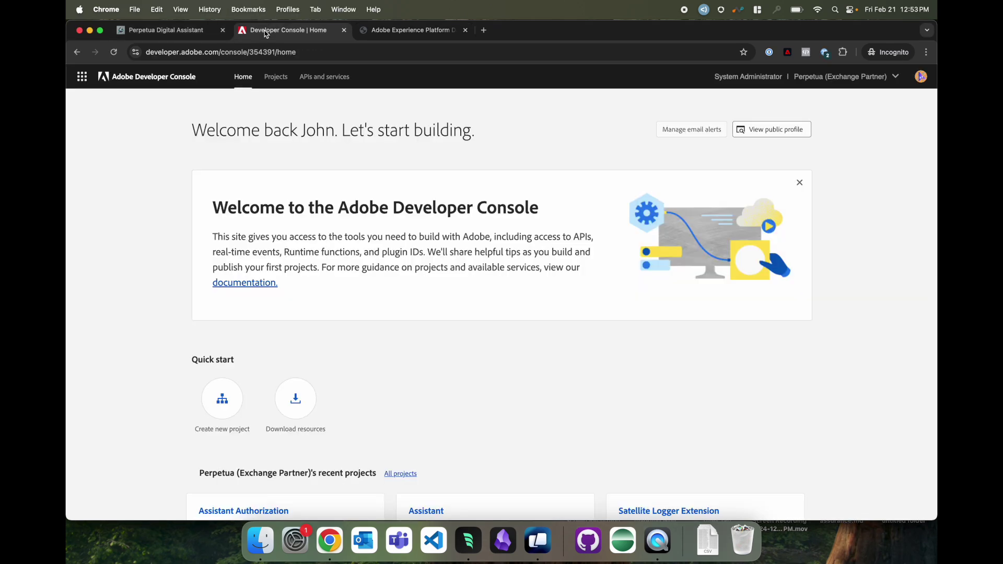
click(224, 405)
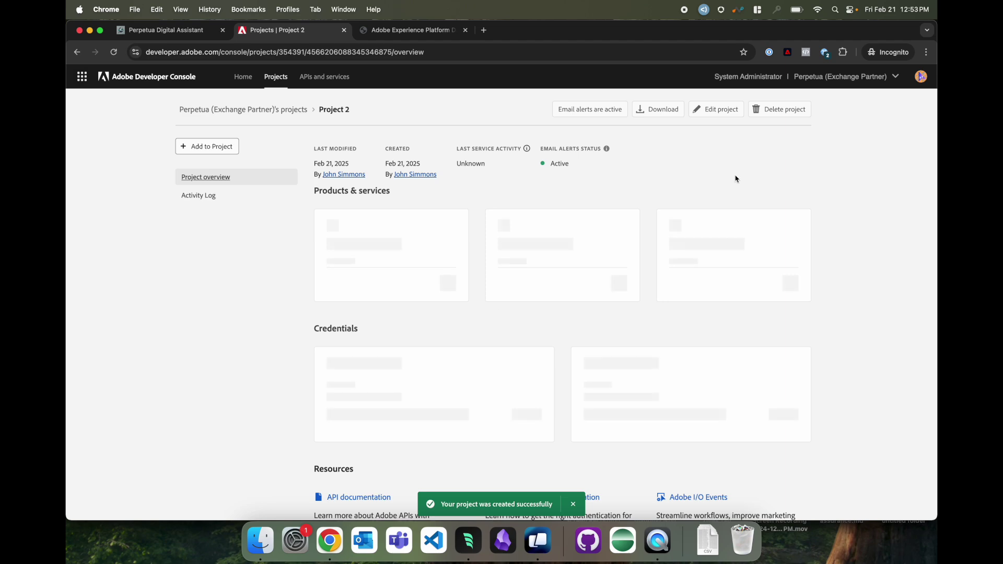
click(723, 110)
triple_click(430, 268)
text(Assistant Demo)
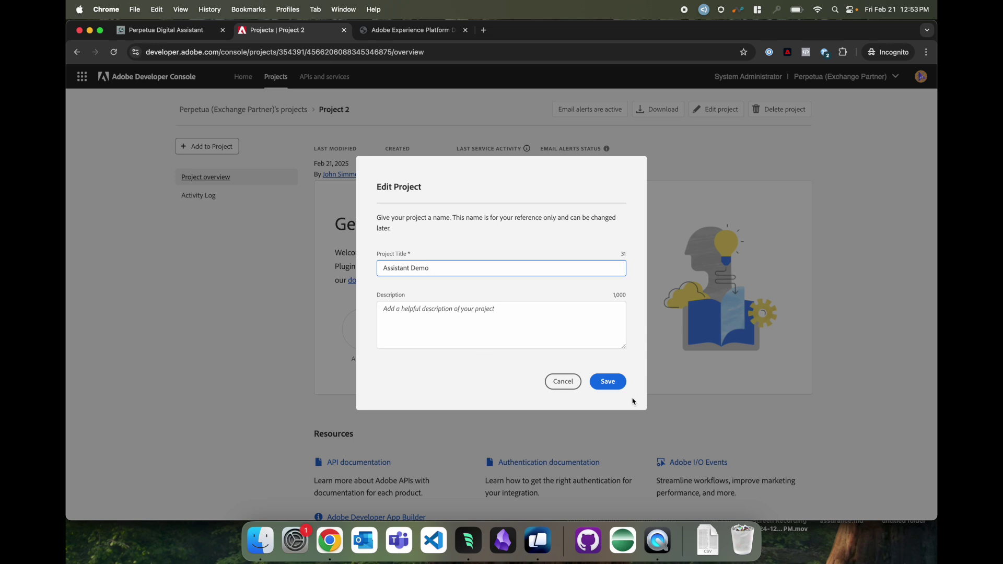
click(608, 382)
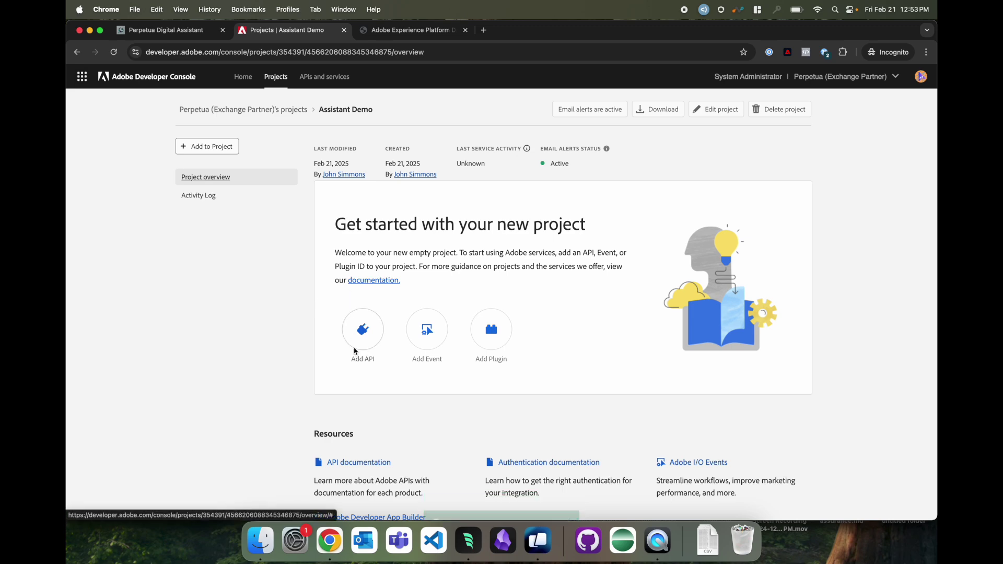
Add the Experience Platform Launch API to the project with an OAuth Server-to-Server credential, keeping the default credential name
click(356, 350)
click(149, 224)
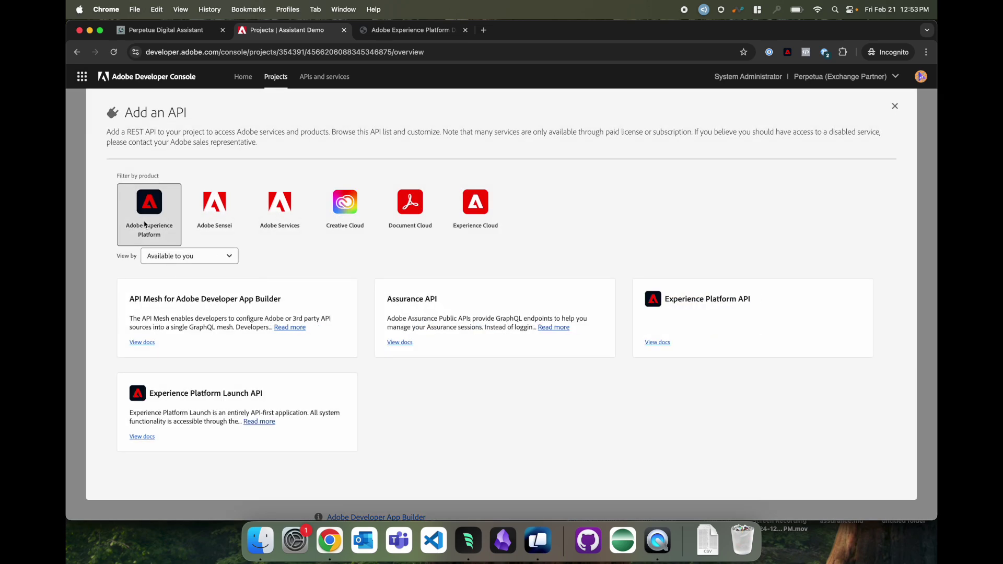
click(239, 390)
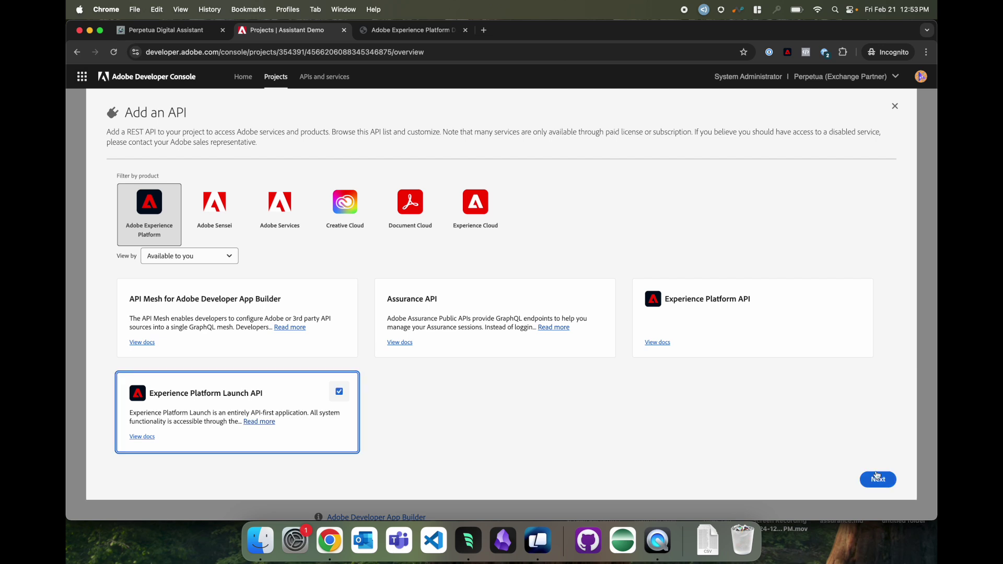
click(878, 480)
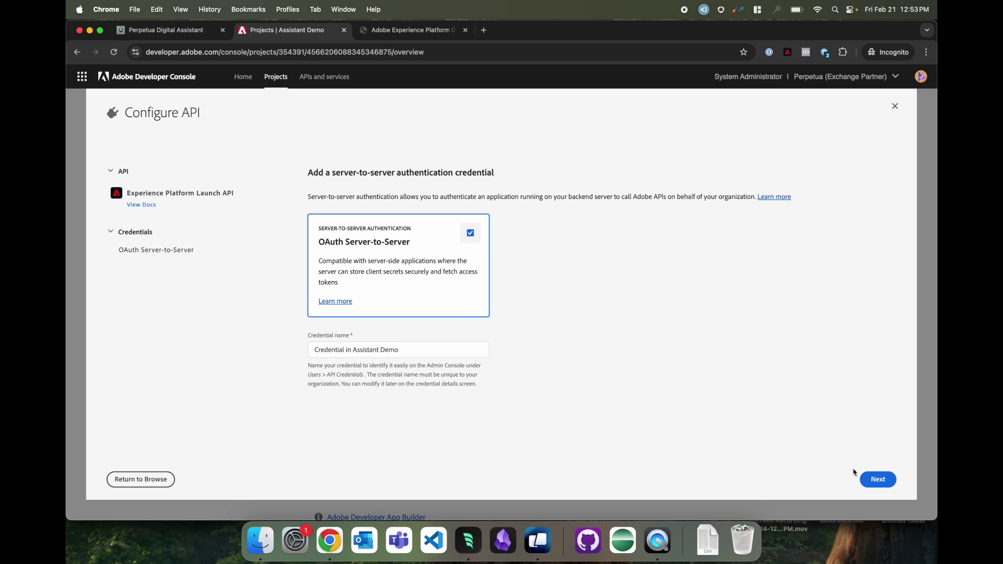
click(879, 481)
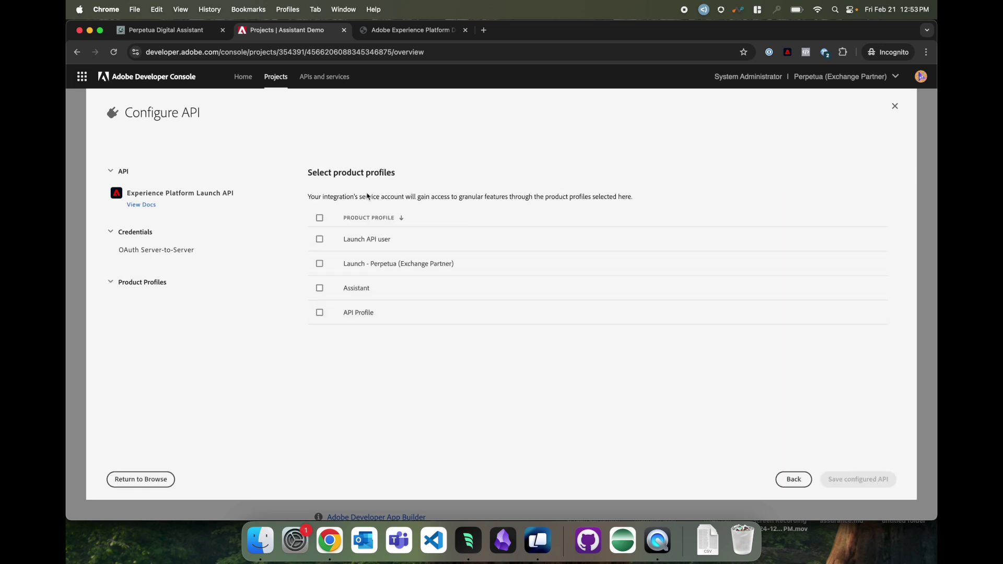
Assign the Assistant product profile to the Launch API integration and save the configured API
click(319, 288)
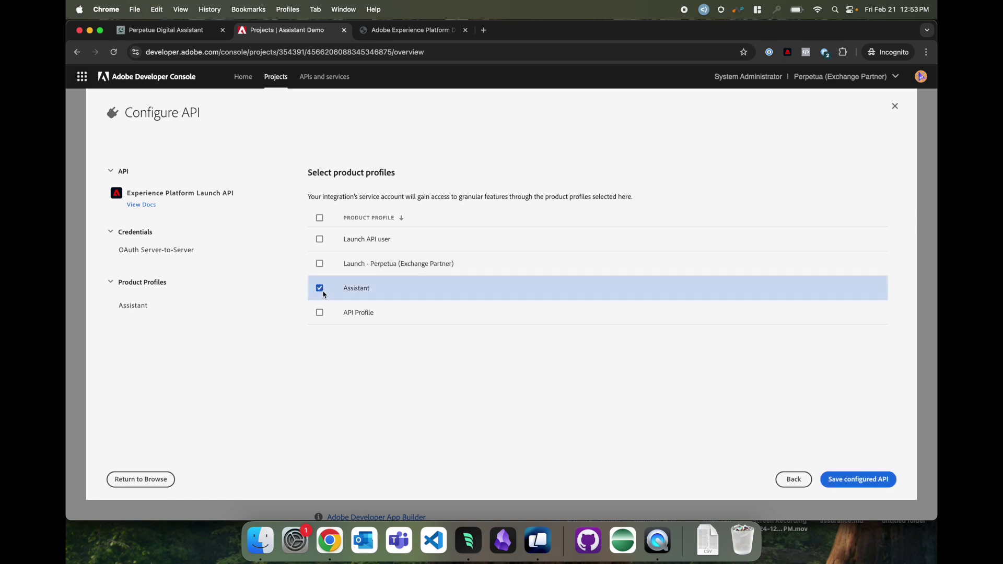
click(403, 32)
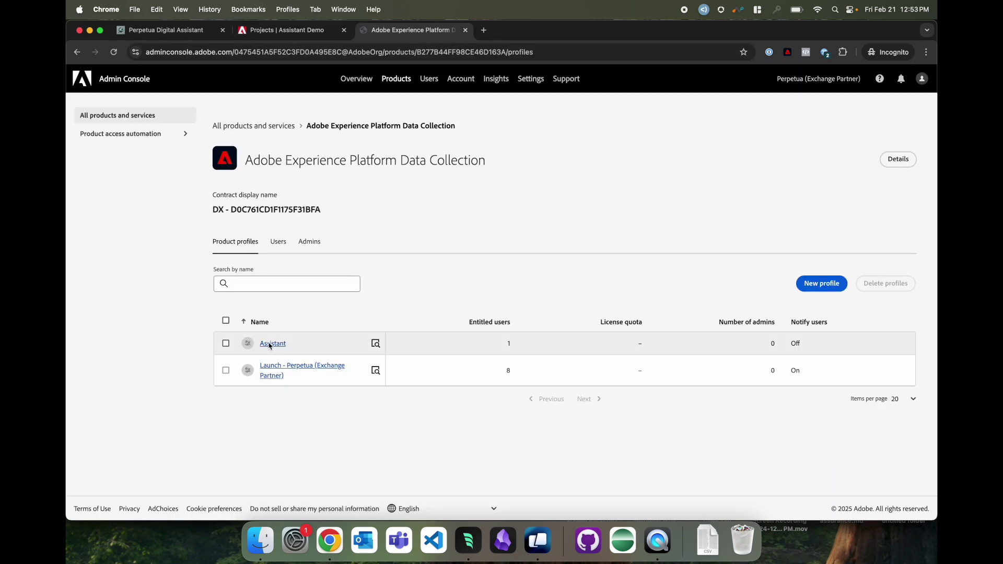
click(286, 31)
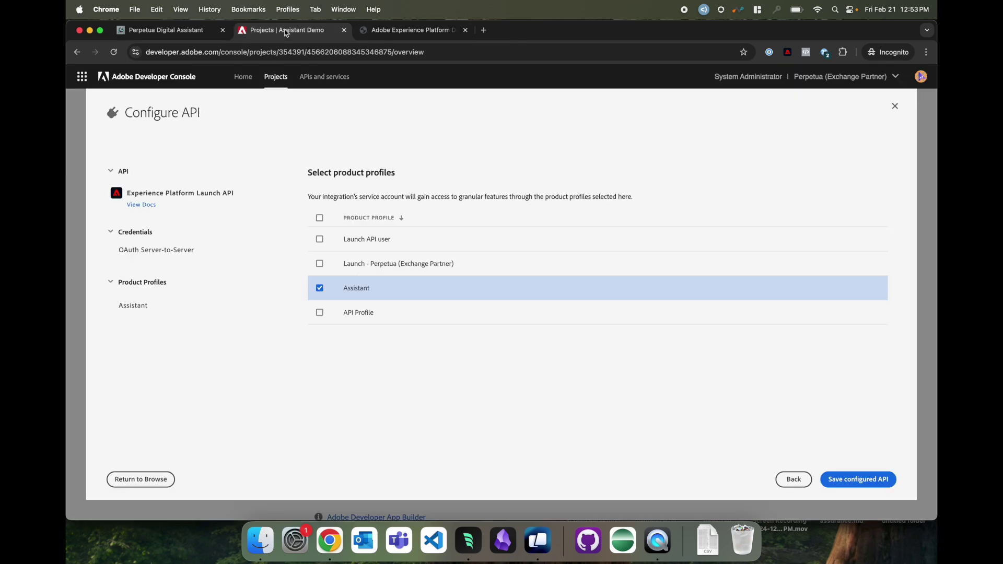
click(850, 481)
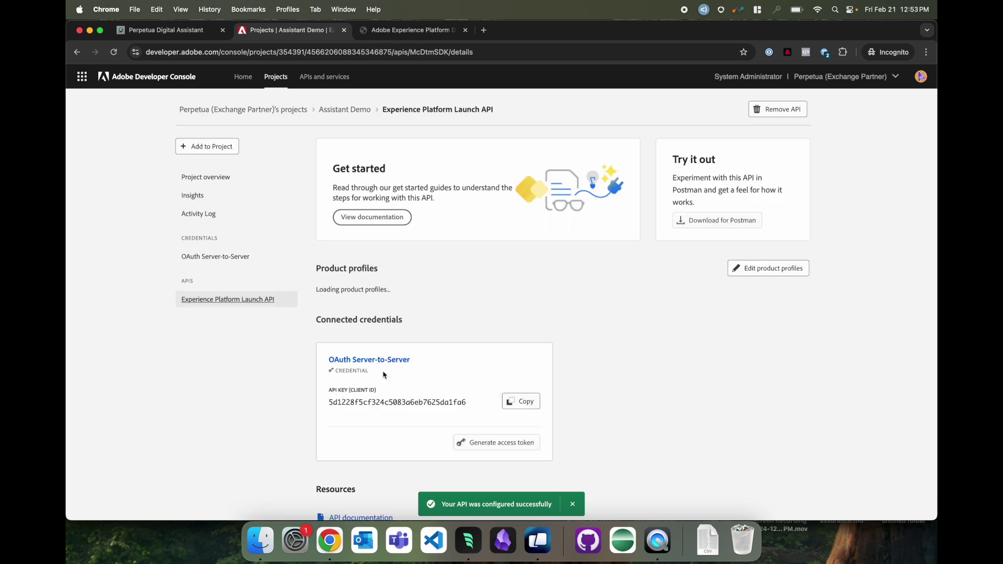
scroll(442, 324, down, 5)
scroll(442, 328, up, 5)
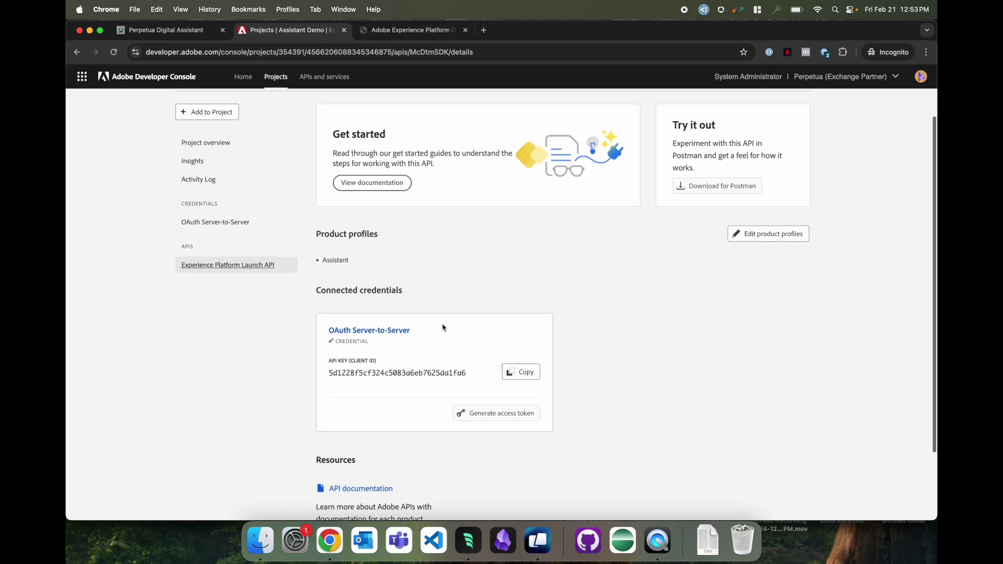
Open the project's OAuth Server-to-Server credential details, and switch to the Perpetua Digital Launch Assistant's Launch API Keys settings
click(400, 330)
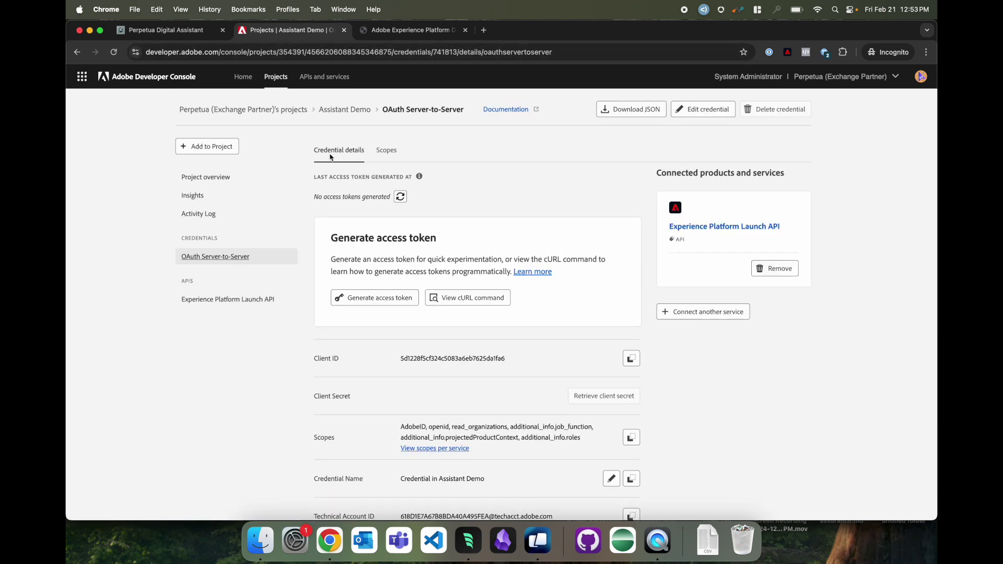
click(164, 30)
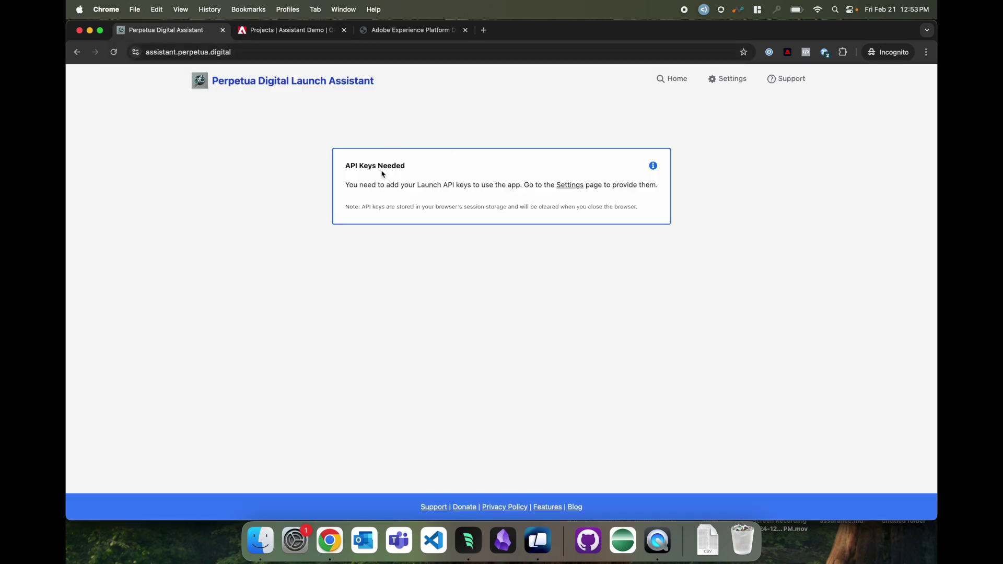
click(572, 187)
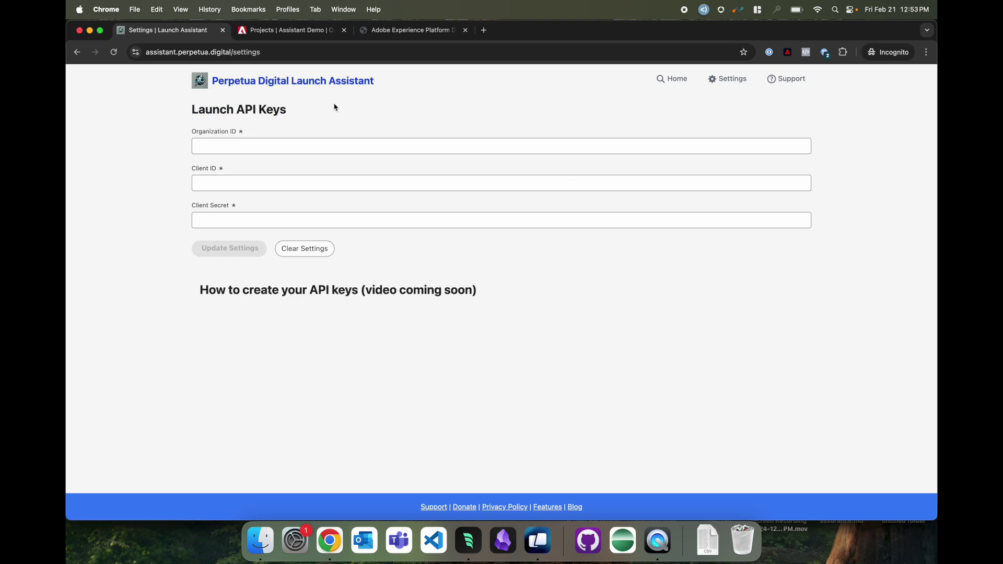
Copy the Organization ID from the Developer Console credential into the Launch Assistant's Organization ID setting
key(ctrl+Tab)
scroll(482, 272, down, 5)
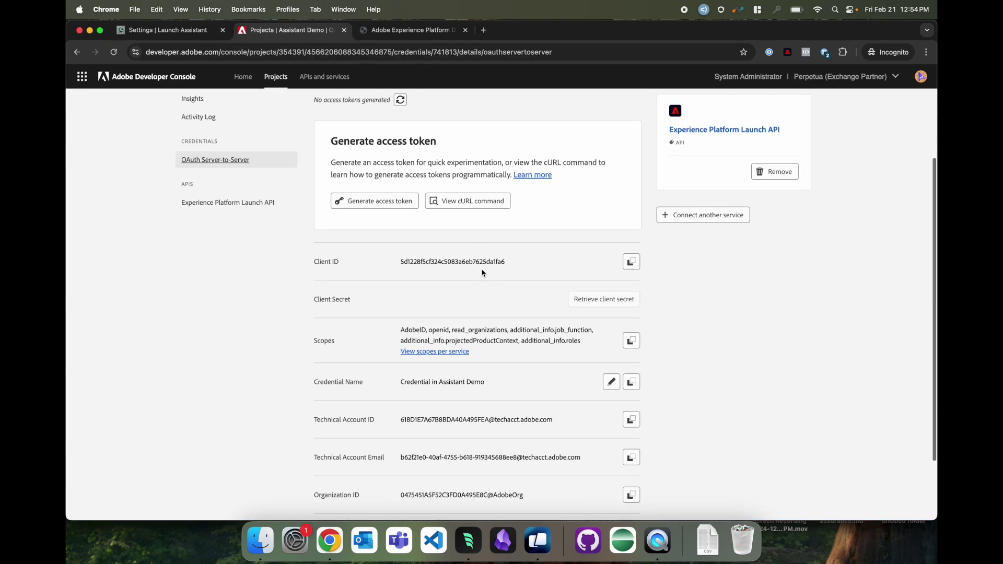
click(632, 410)
key(ctrl+Tab)
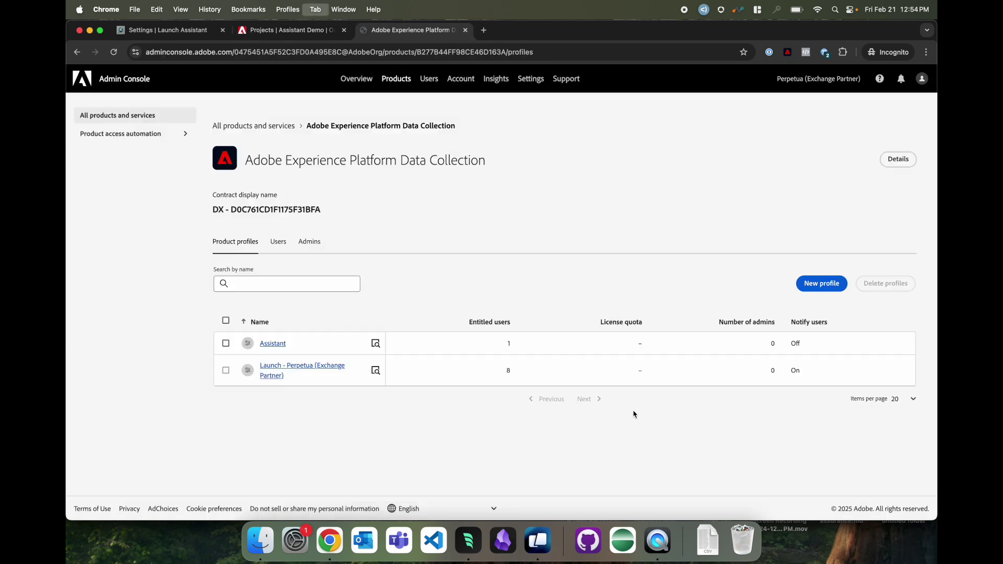
key(ctrl+Tab)
click(226, 149)
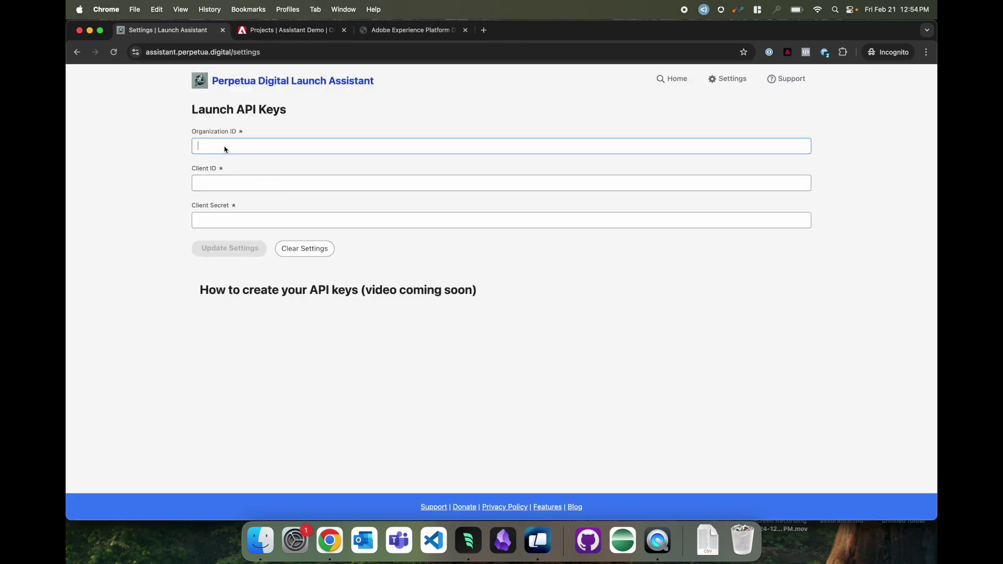
key(super+v)
key(Tab)
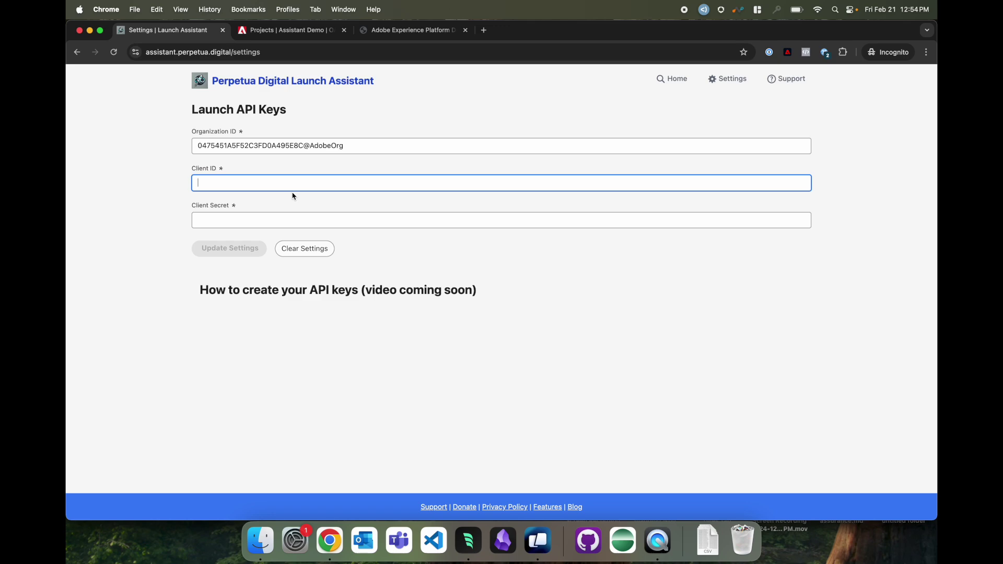
Copy the API key (Client ID) from the Developer Console credential into the Launch Assistant's Client ID setting
key(ctrl+Tab)
click(633, 182)
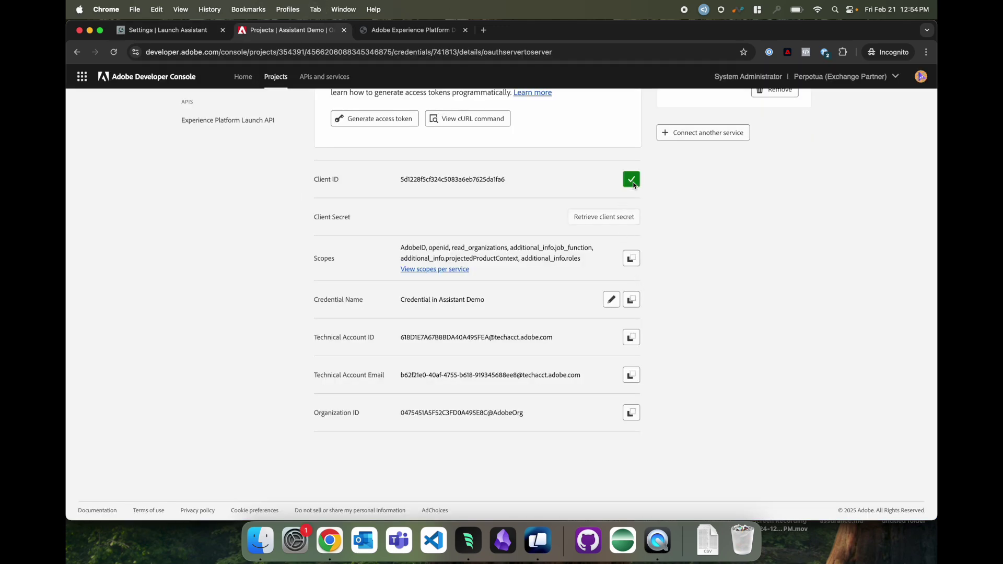
key(ctrl+Tab)
key(ctrl+Tab)
key(ctrl+Tab)
Retrieve the credential's client secret, paste it into the Launch Assistant's Client Secret setting, and save the updated settings
click(605, 217)
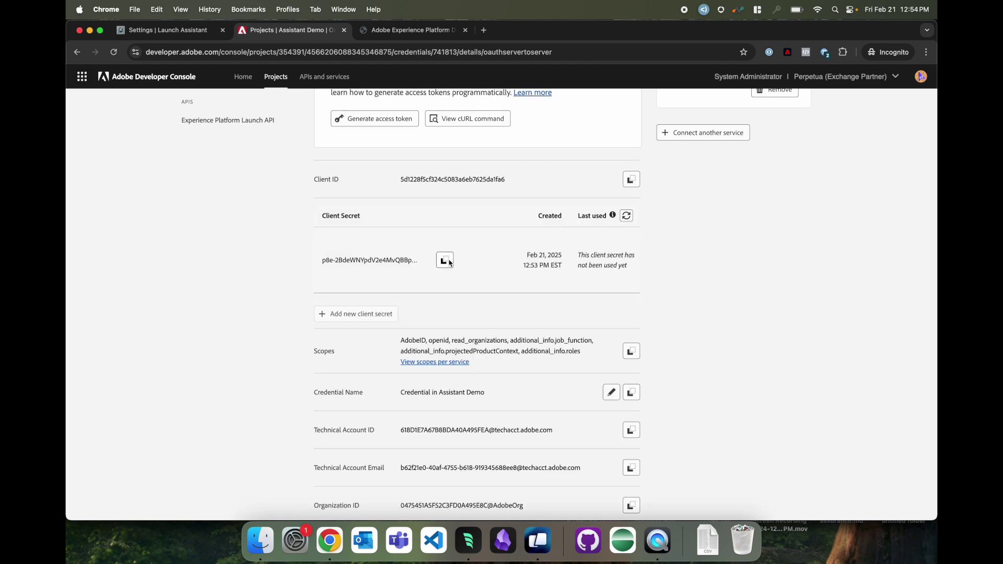
click(443, 260)
click(175, 27)
click(257, 218)
key(super+v)
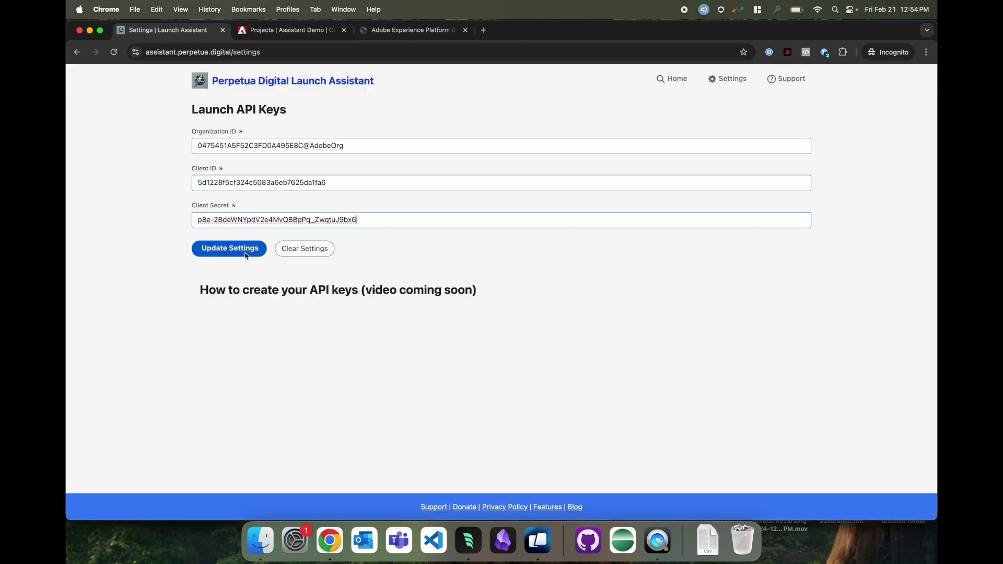
click(239, 252)
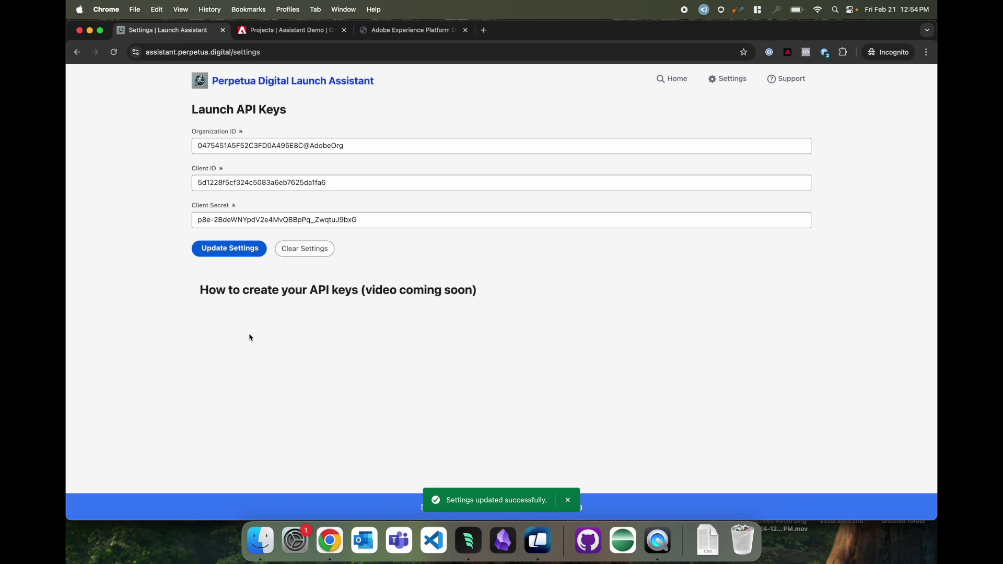
Run a text search for "toast" in the perpetua.digital property from the Launch Assistant's home page
click(675, 82)
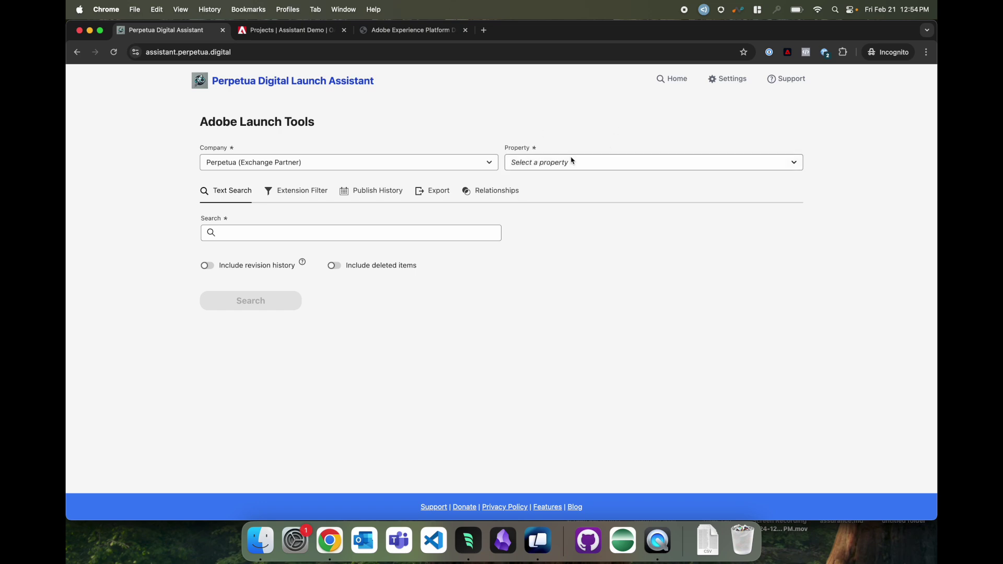
click(572, 161)
click(536, 218)
text(toas)
click(246, 302)
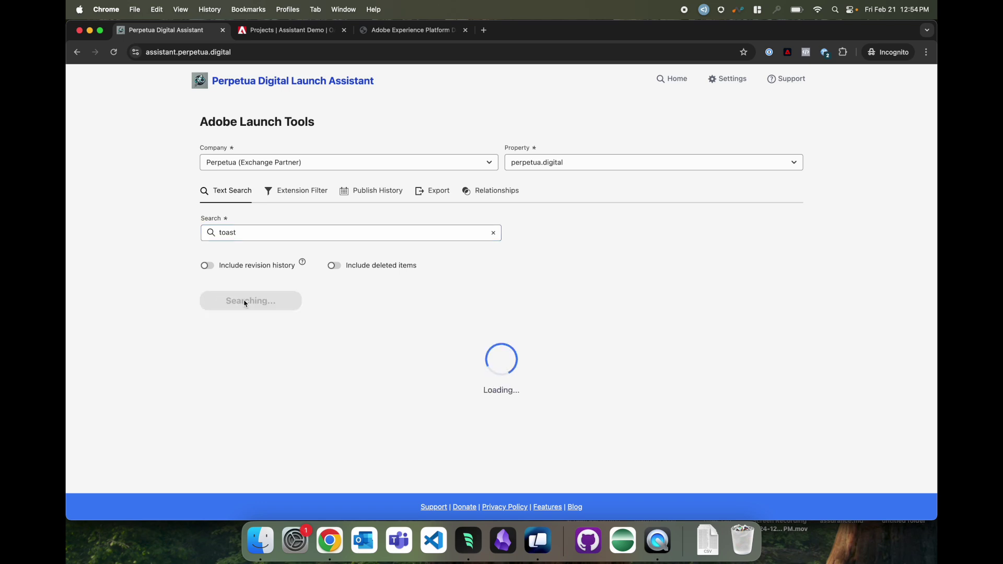
click(685, 7)
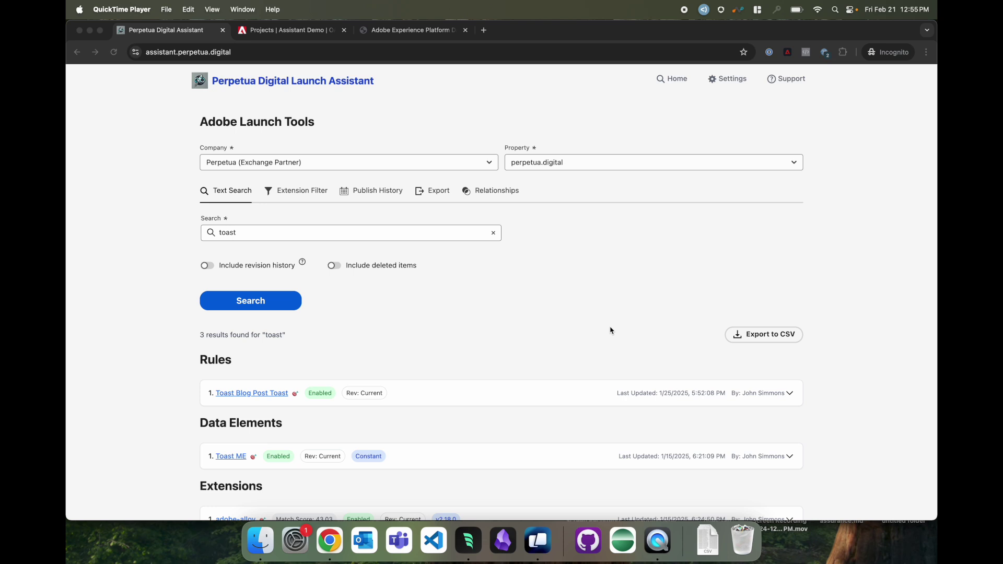
Close all three incognito tabs and reopen assistant.perpetua.digital in a new incognito window
click(279, 52)
key(super+w)
key(super+w)
key(super+w)
key(super+n)
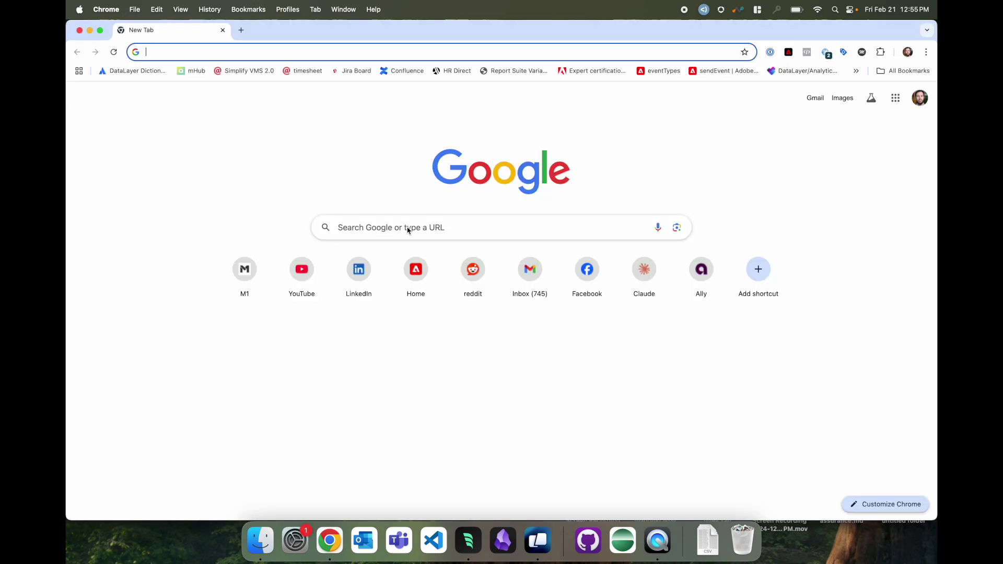
key(super+shift+n)
text(assistant.perpetua.digital)
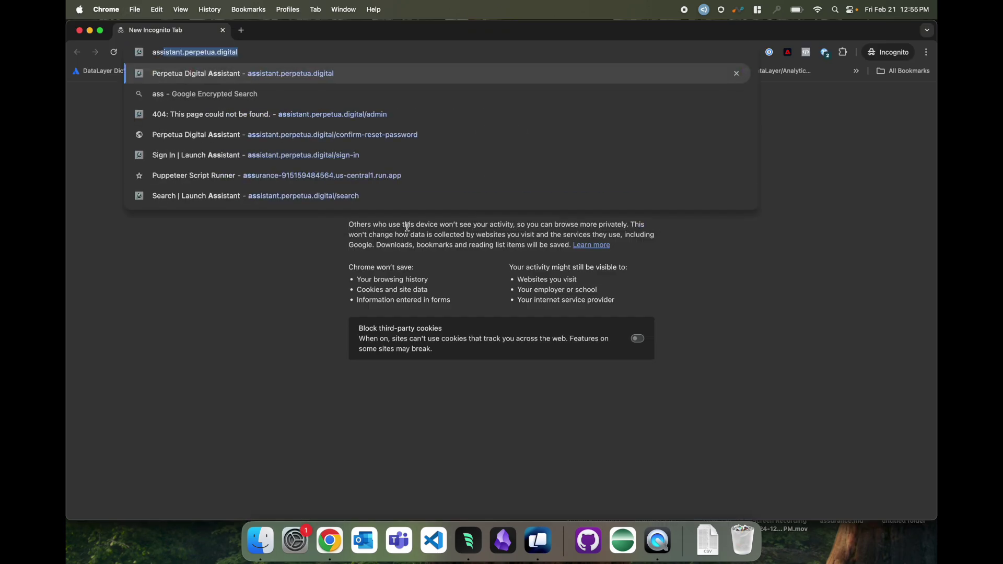
key(Return)
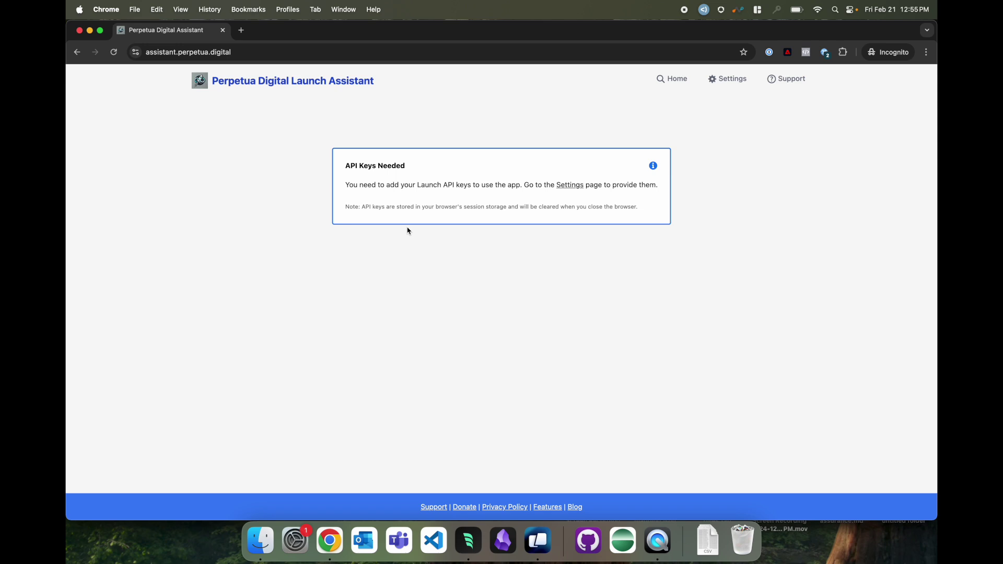